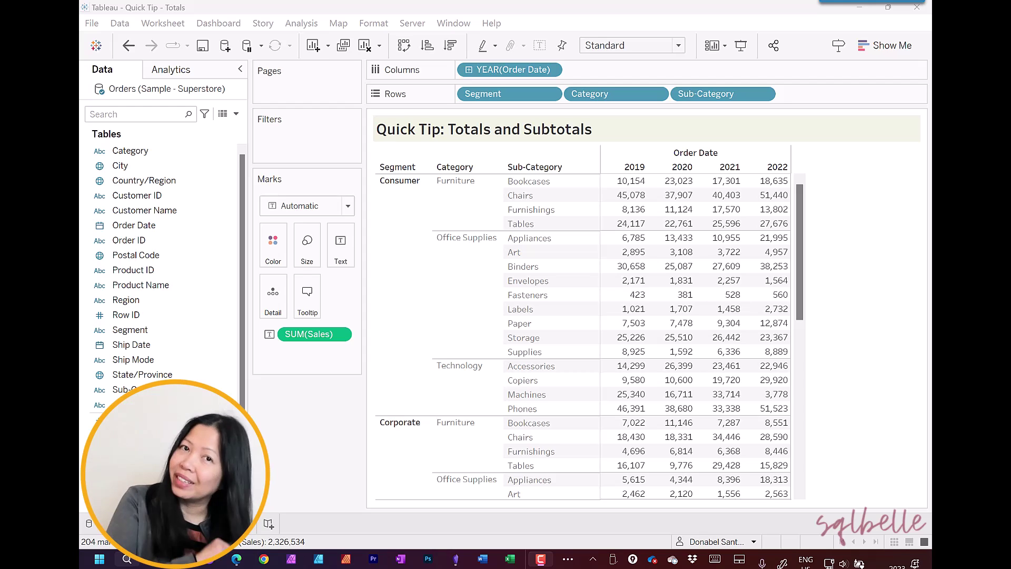
Switch the left pane to Analytics so Totals, Trend Line and Forecast are available
click(868, 211)
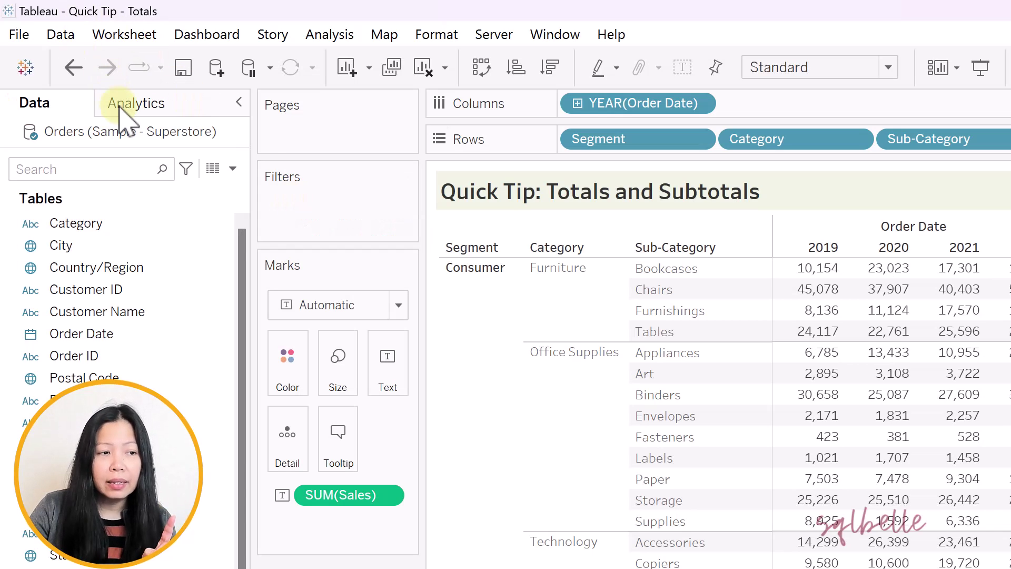
click(120, 105)
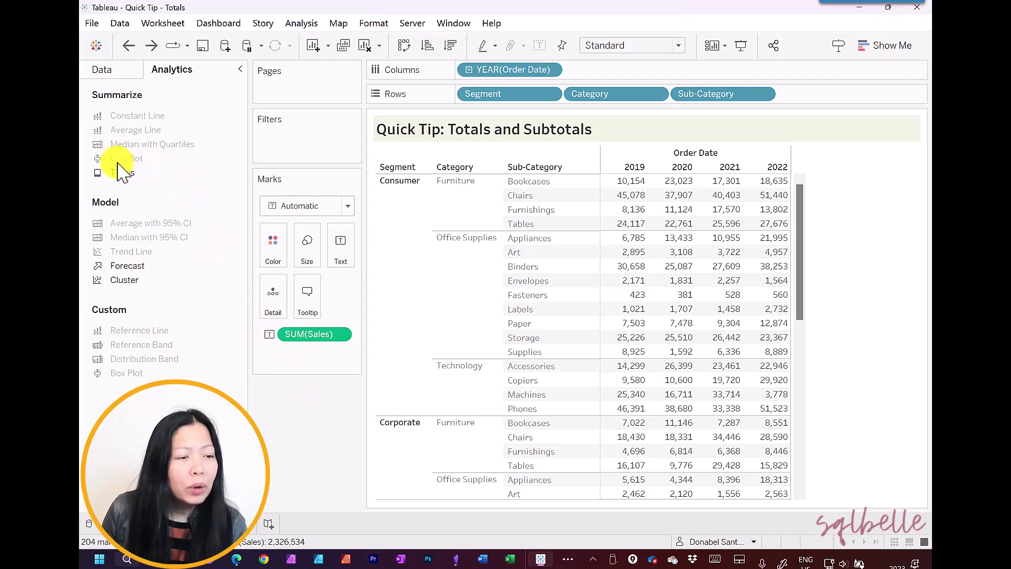
Drop Totals on Row Grand Totals to add a Grand Total column summing 2019–2022
drag(121, 179, 483, 173)
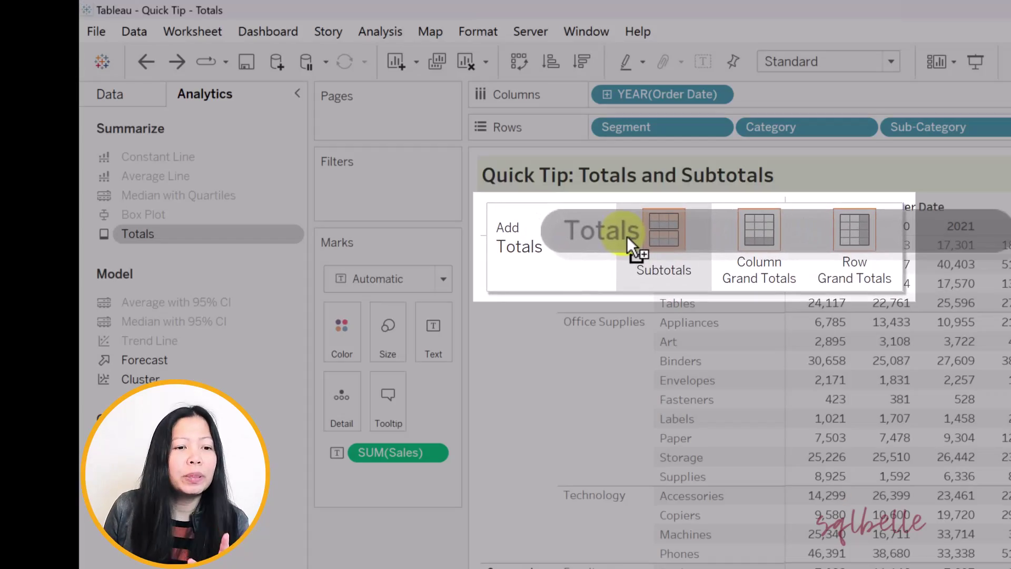
drag(626, 236, 814, 259)
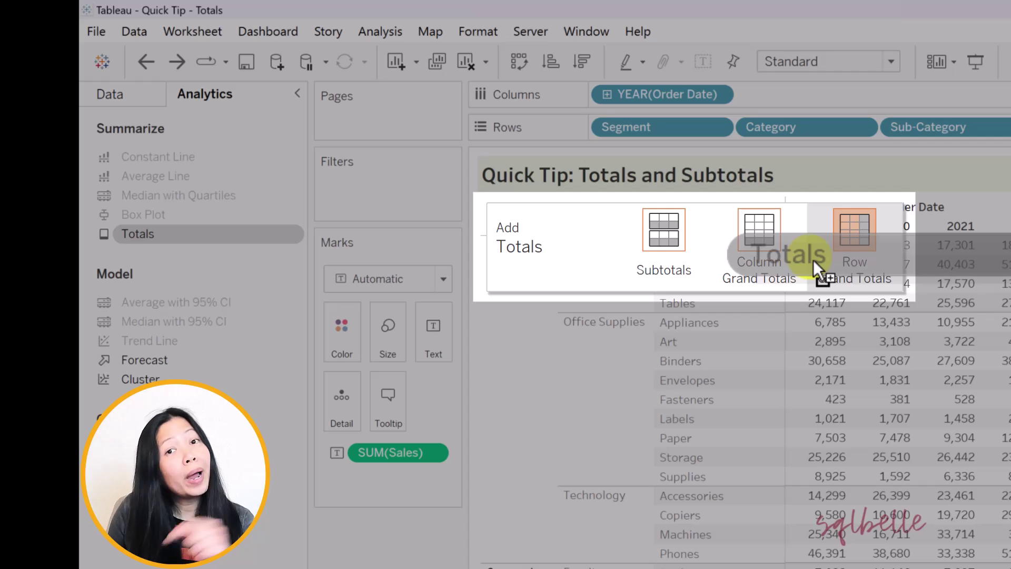
drag(814, 259, 815, 260)
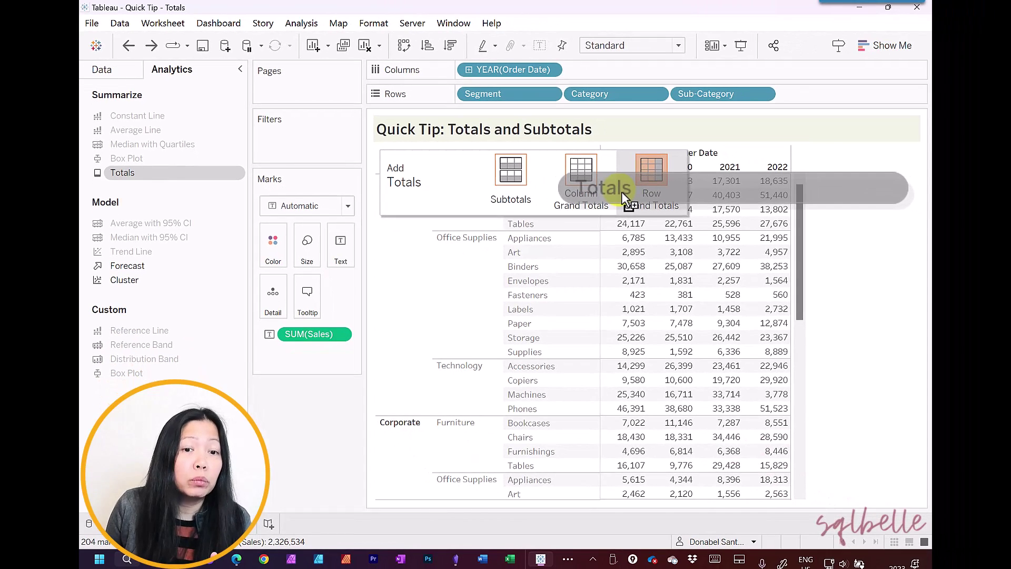
drag(625, 199, 626, 199)
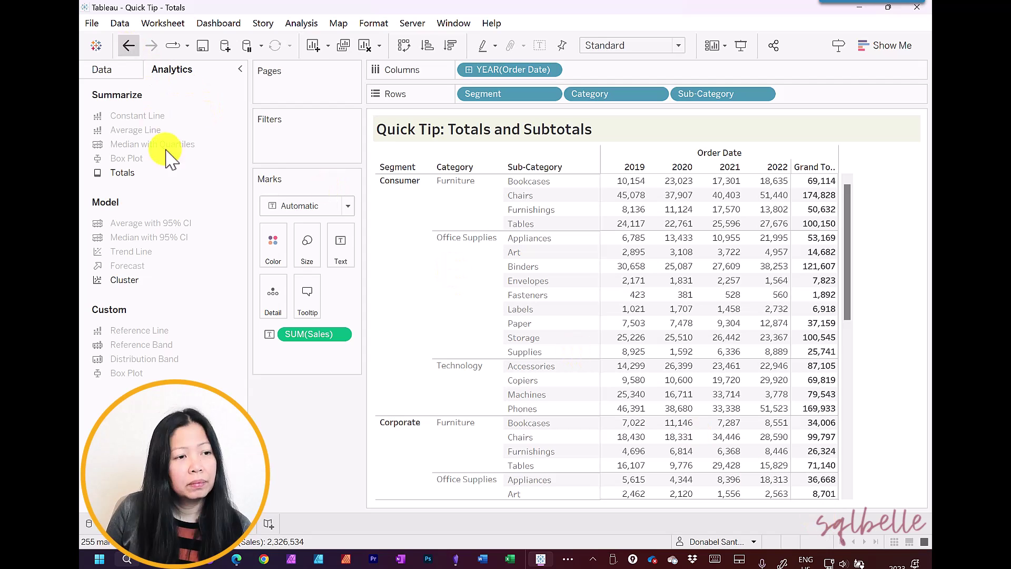
Undo the Grand Total column, then add all subtotals plus row and column grand totals
key(ctrl+z)
double_click(119, 174)
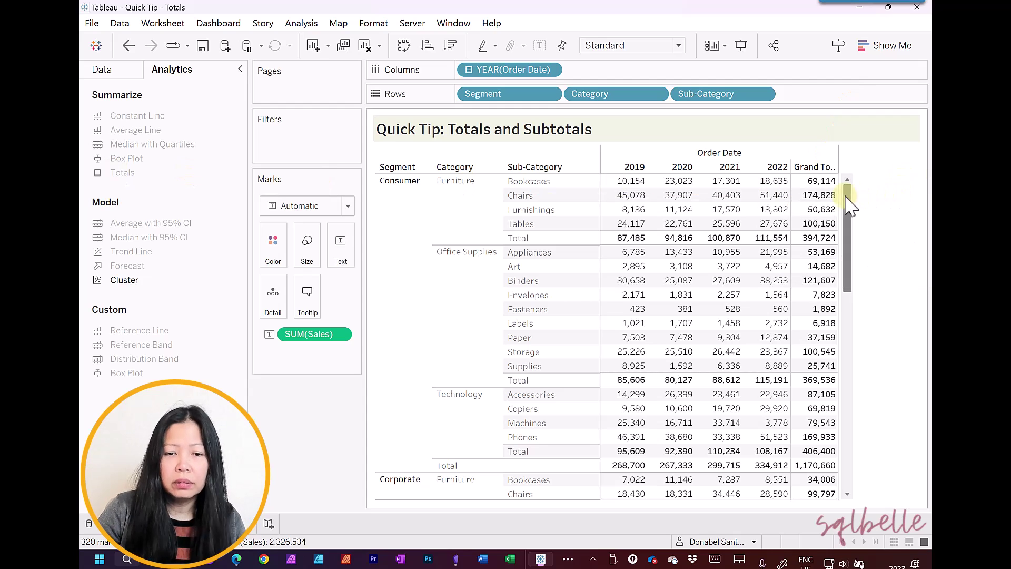
drag(850, 205, 863, 445)
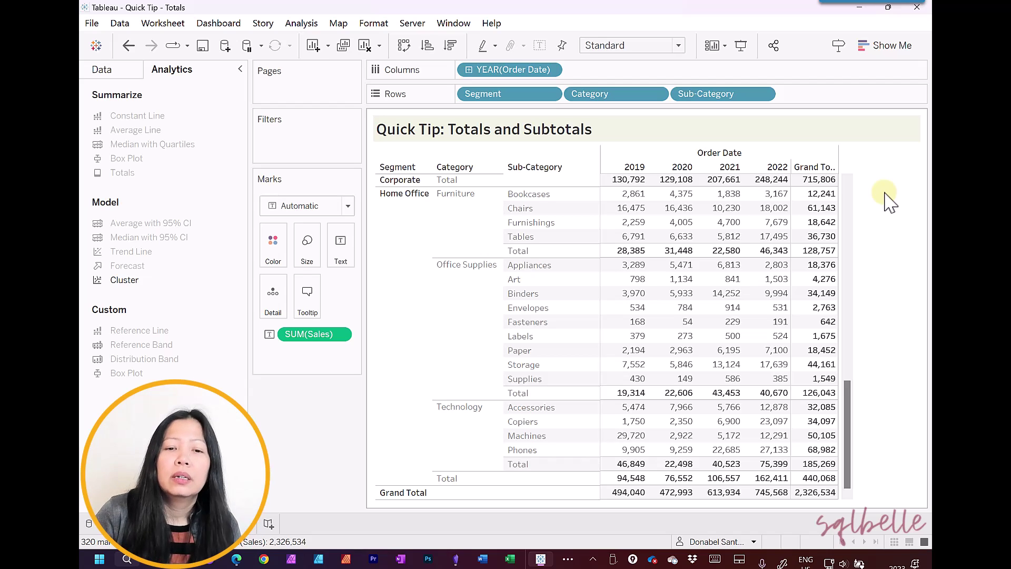
Move the row grand totals to the left of the year columns
click(825, 166)
right_click(805, 170)
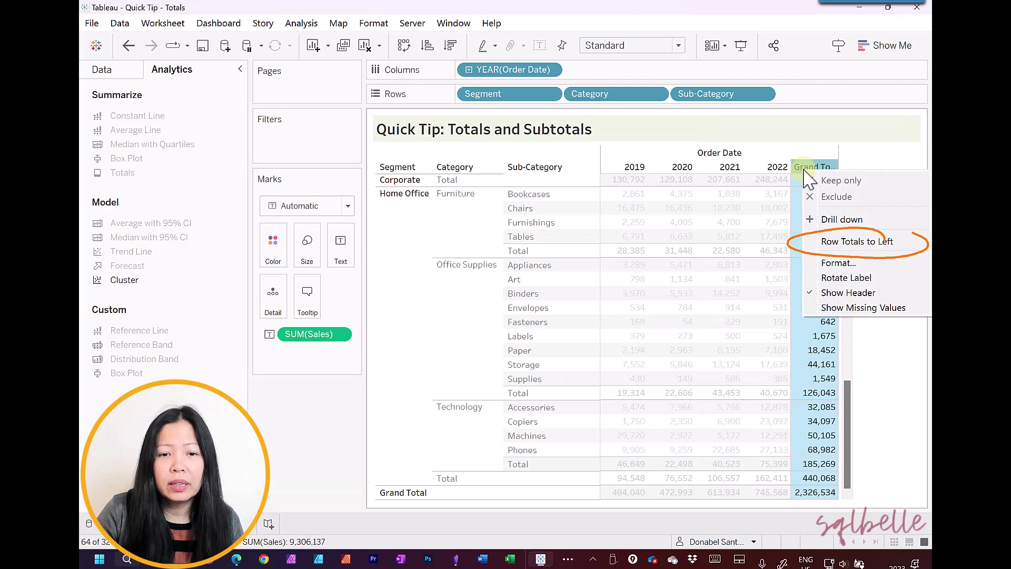
click(814, 166)
right_click(808, 173)
click(845, 243)
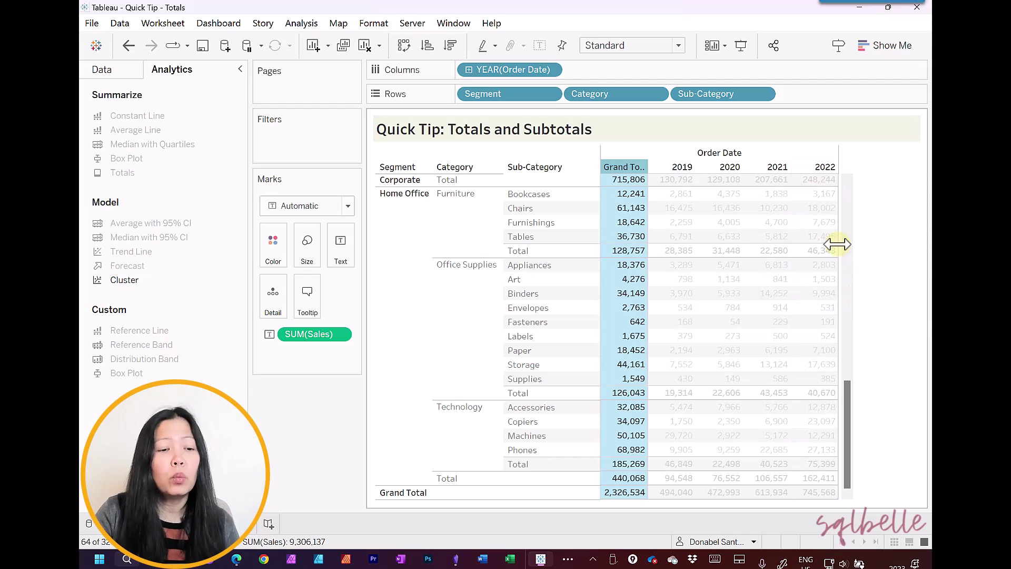
Place the column grand total and subtotals at the top of their groups
click(406, 498)
right_click(406, 497)
click(466, 410)
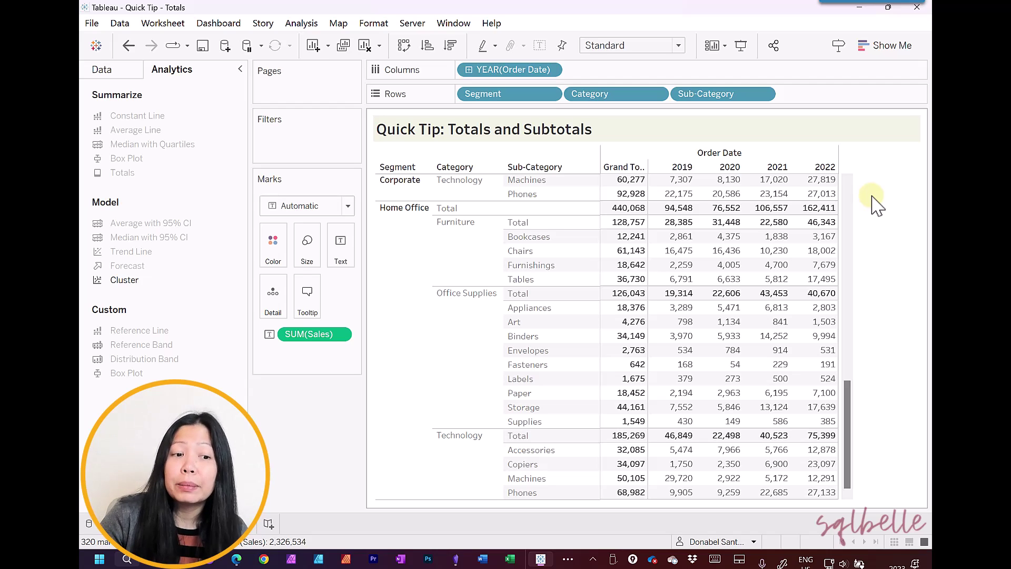
Remove all subtotal rows, starting from the Home Office Total row
click(470, 210)
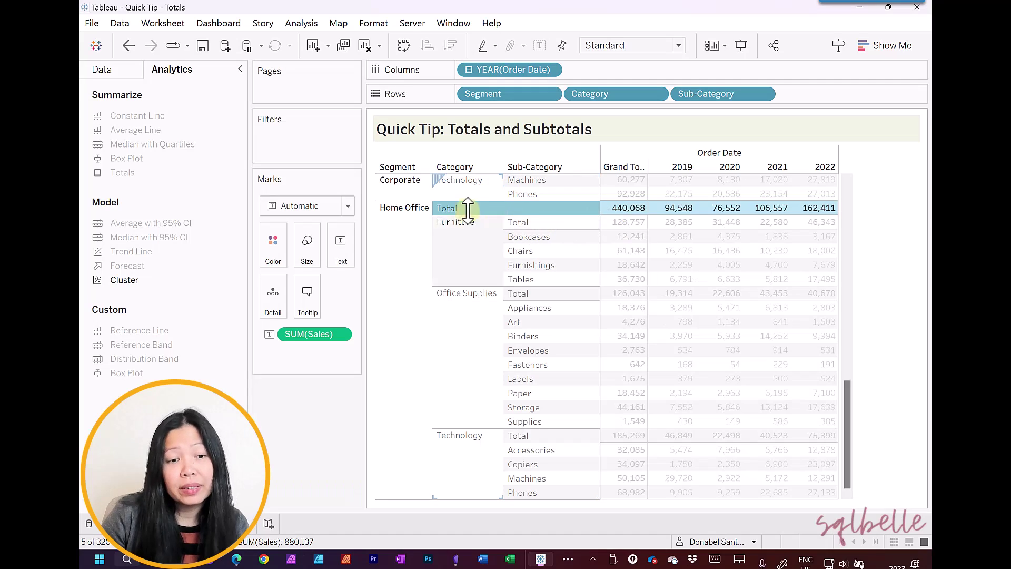
click(461, 212)
click(462, 212)
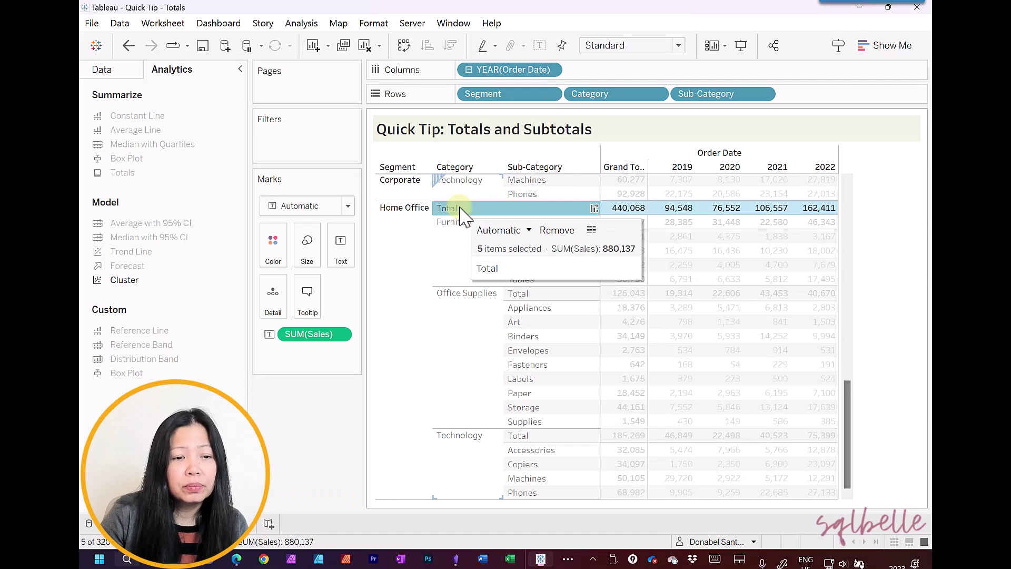
click(558, 228)
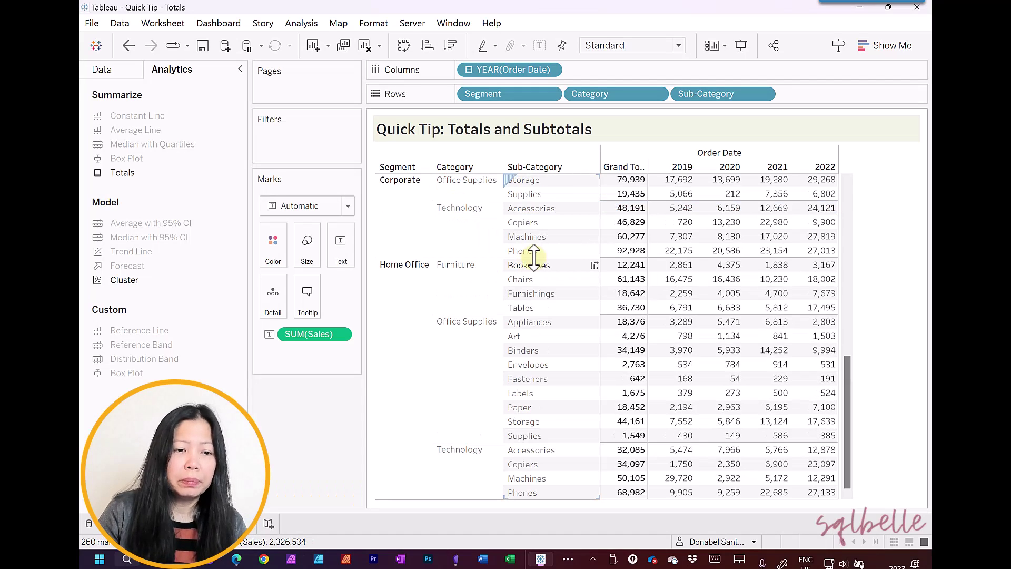
Remove both the Grand Total column and the Grand Total row
scroll(533, 257, up, 10)
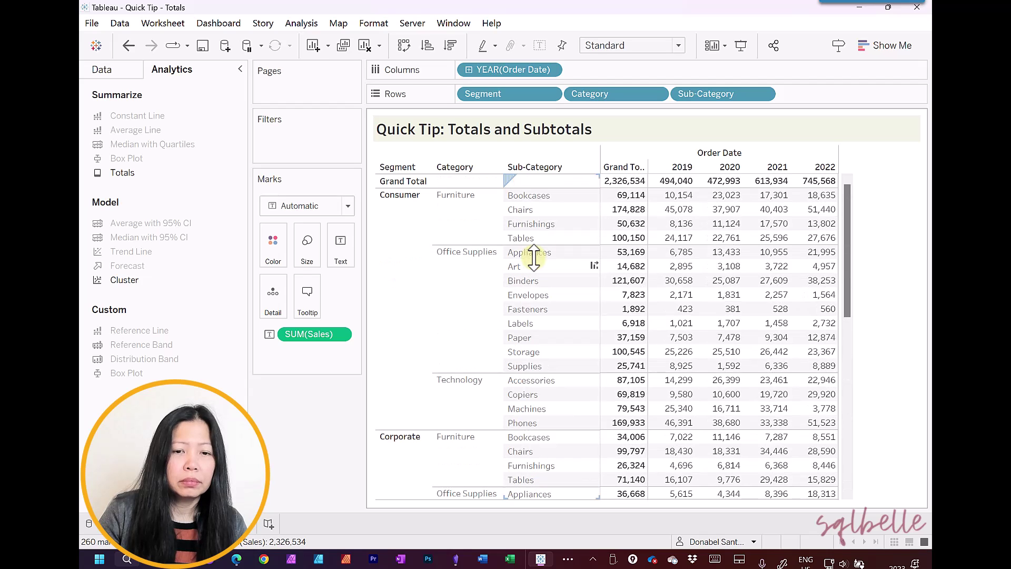
click(616, 182)
click(616, 183)
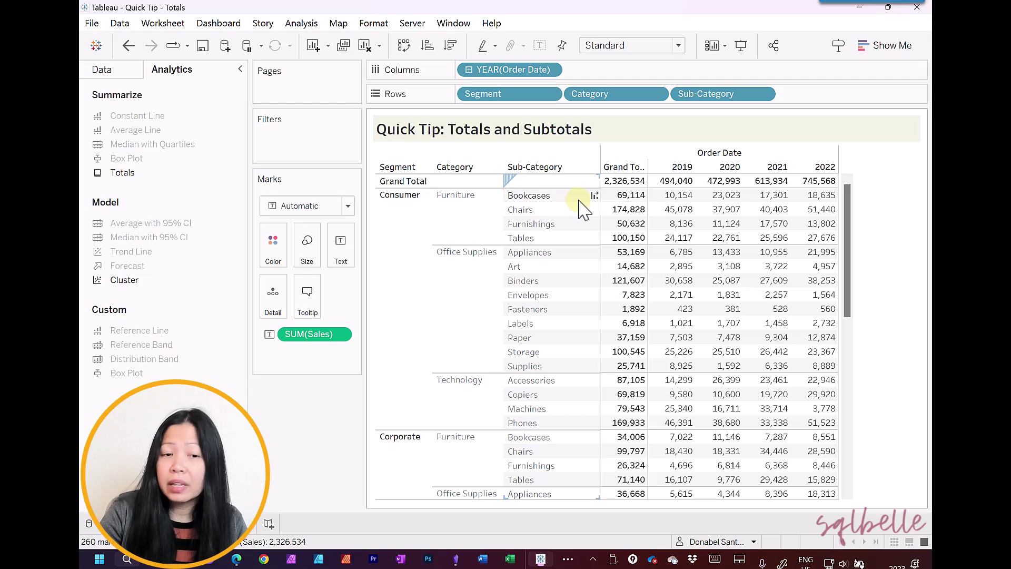
click(625, 167)
click(787, 190)
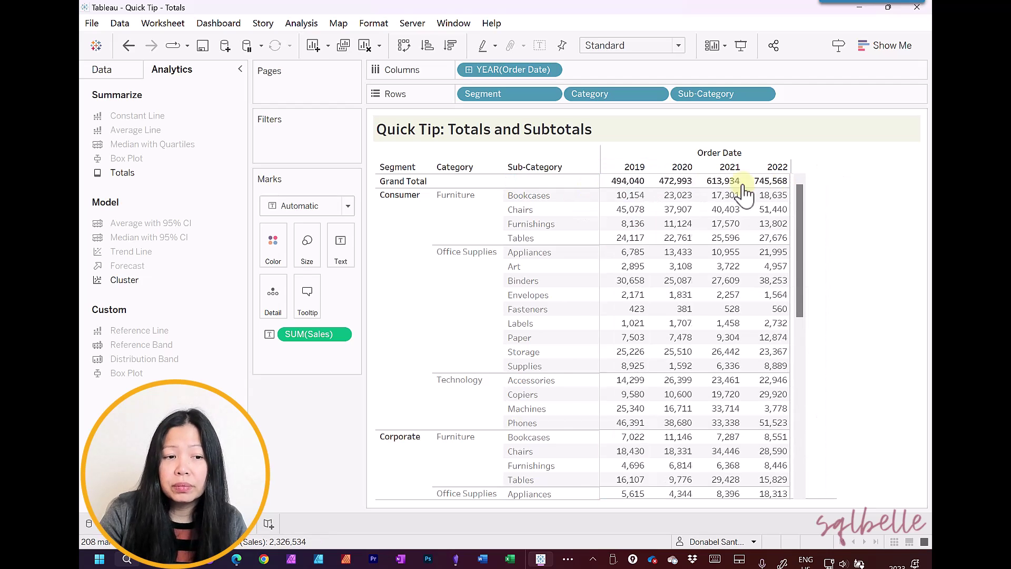
click(416, 182)
click(525, 203)
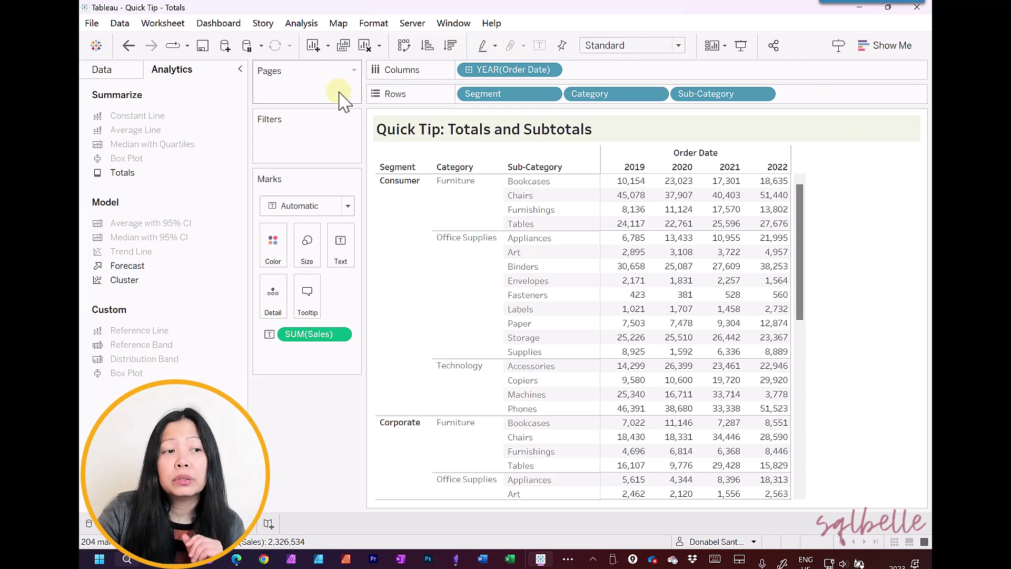
Undo the last two removals to restore the subtotals and the Grand Total column
click(130, 52)
click(130, 52)
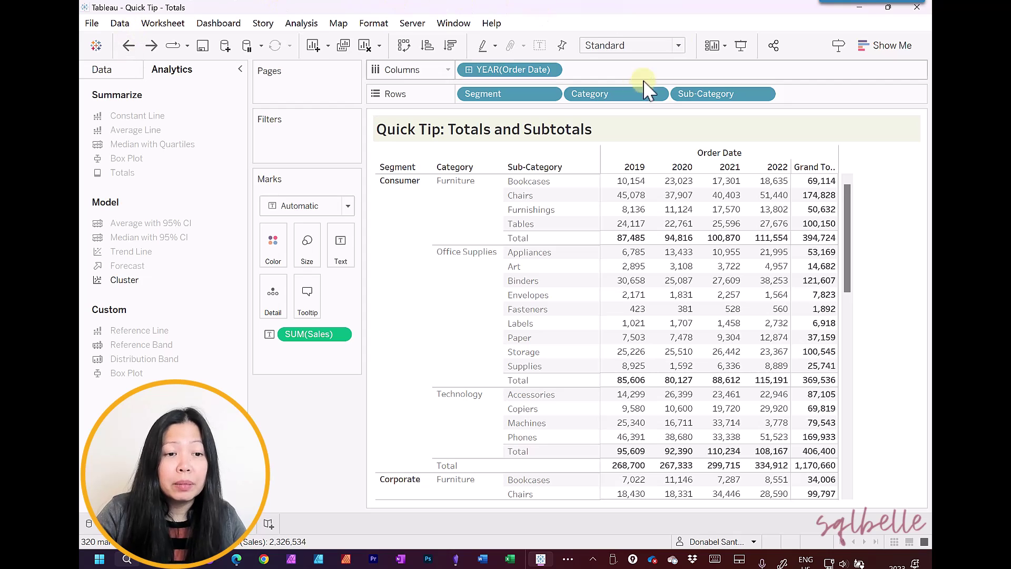
click(550, 94)
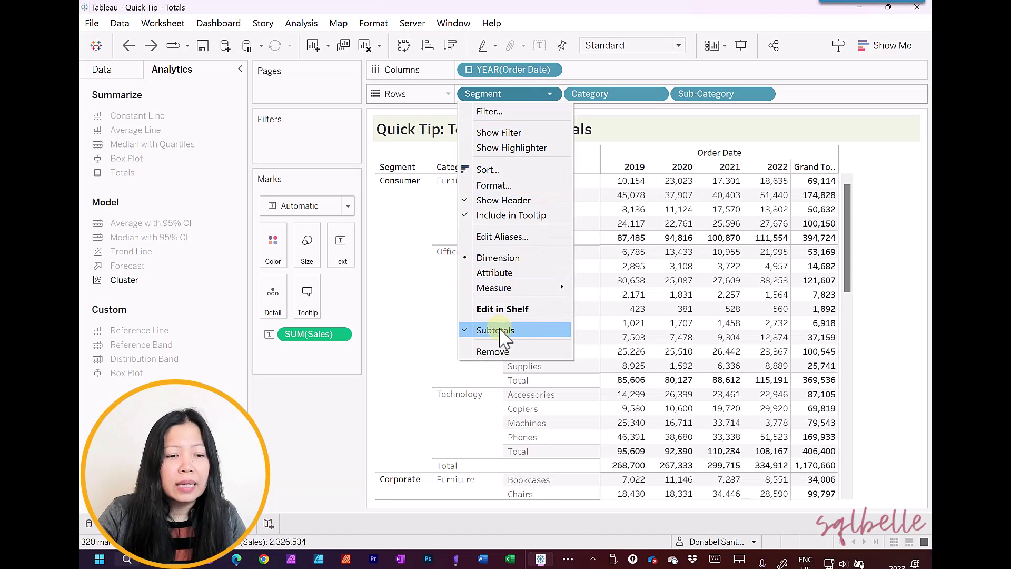
Keep Segment subtotals on and turn off Category subtotals
click(490, 330)
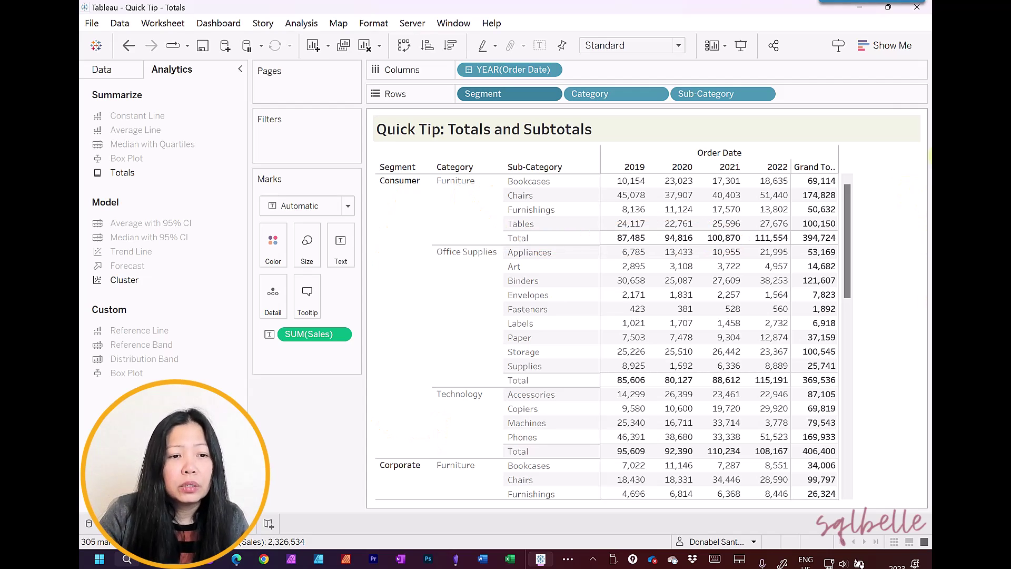
click(550, 94)
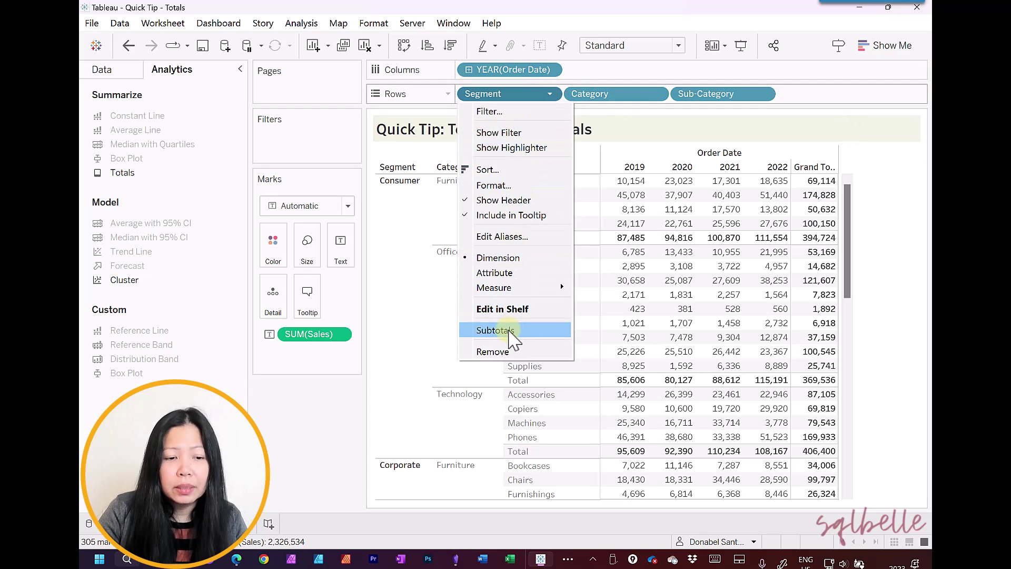
click(506, 330)
click(658, 95)
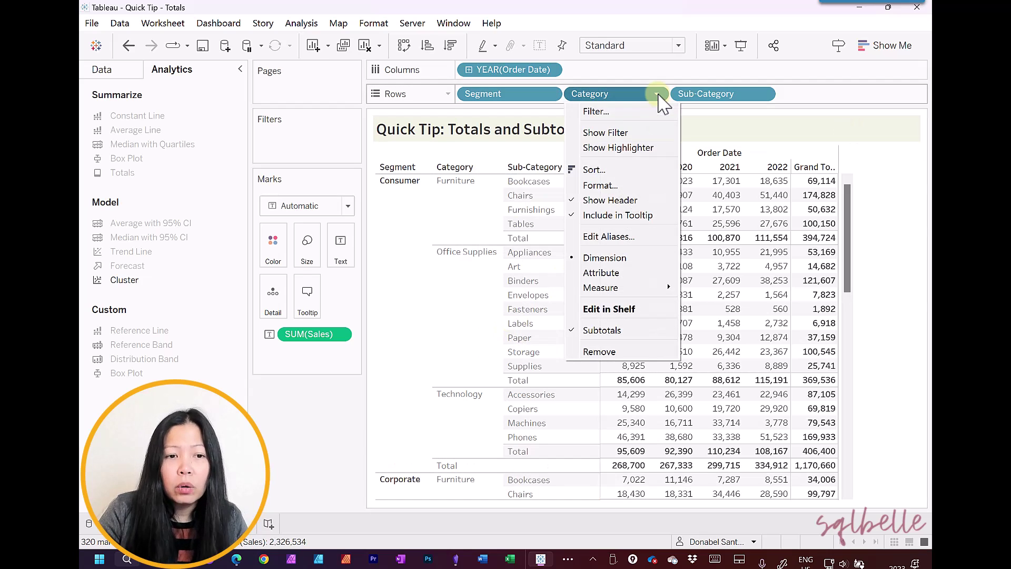
click(608, 331)
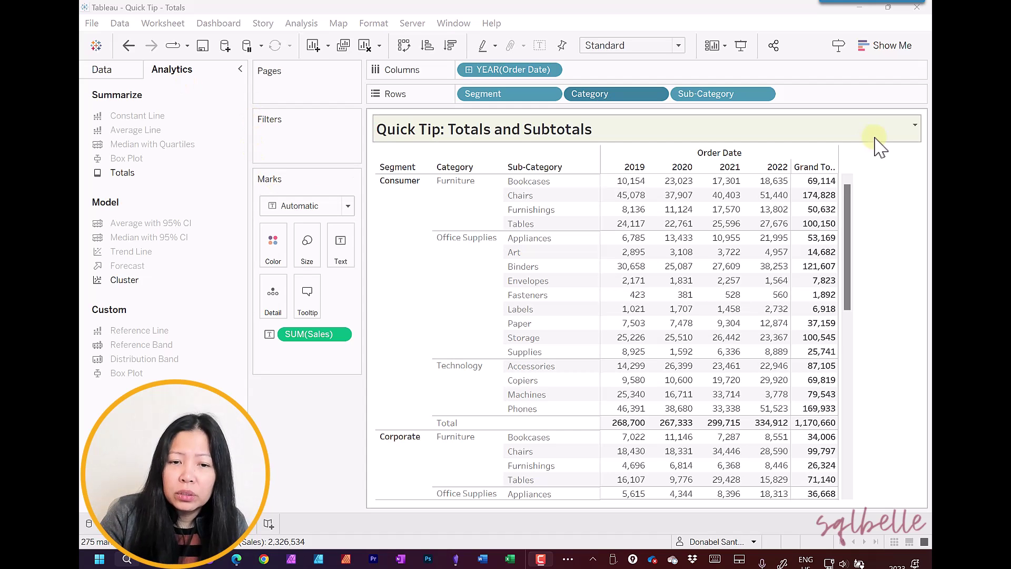
Remove the Grand Total column and the Consumer segment subtotal rows
click(814, 167)
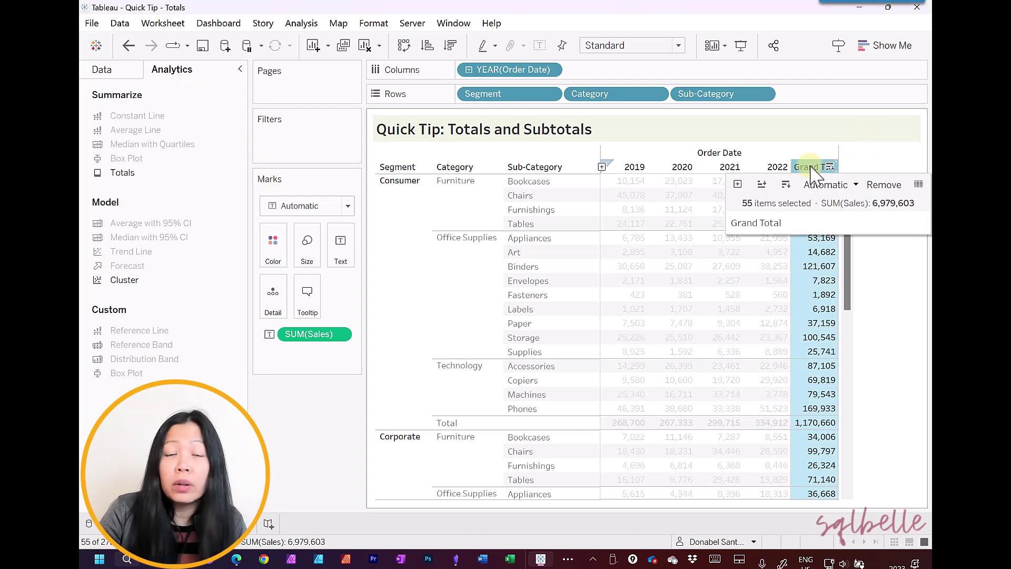
click(884, 185)
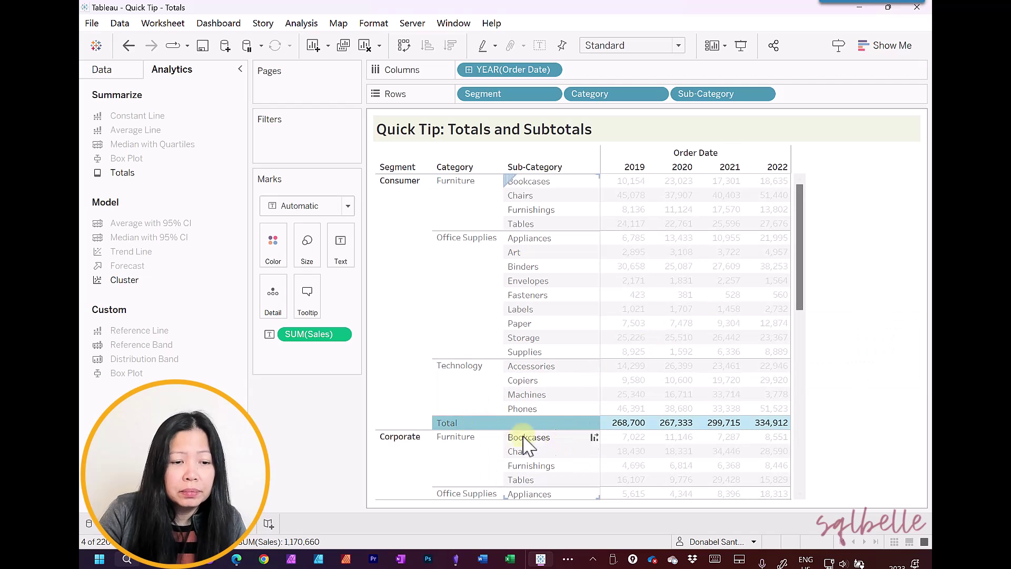
click(463, 423)
click(558, 445)
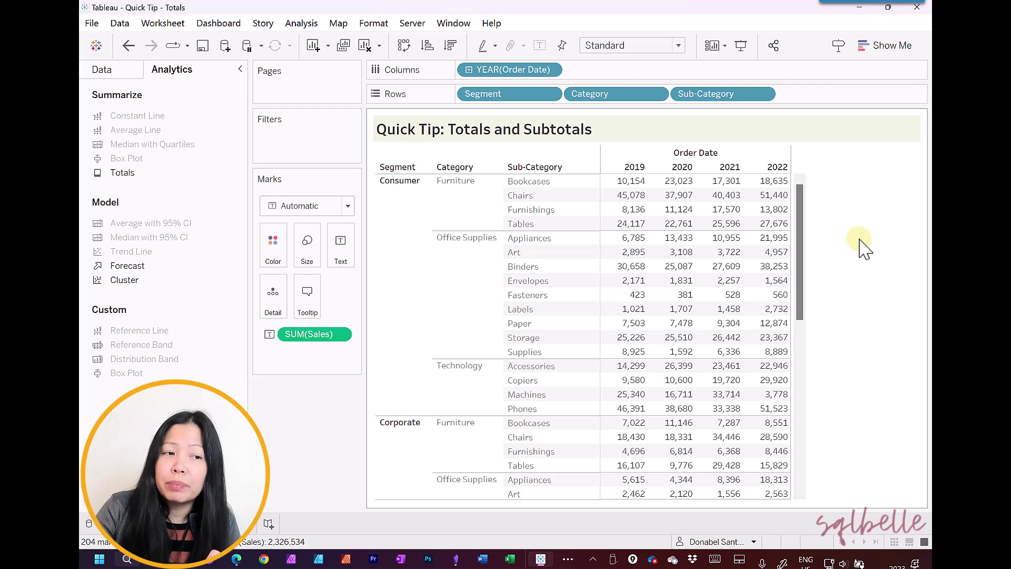
Show row grand totals through Analysis > Totals
click(300, 26)
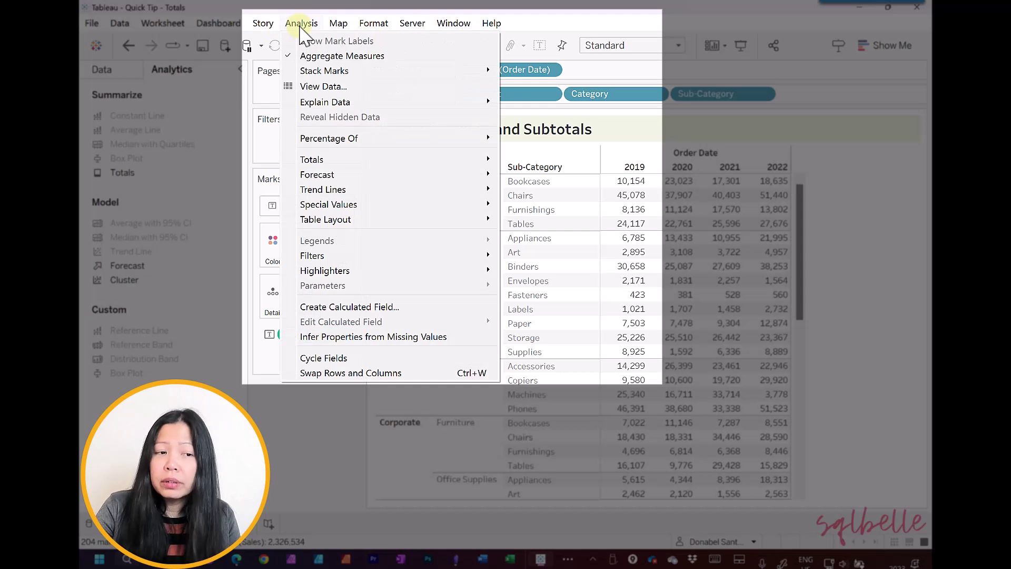
mouse_move(318, 159)
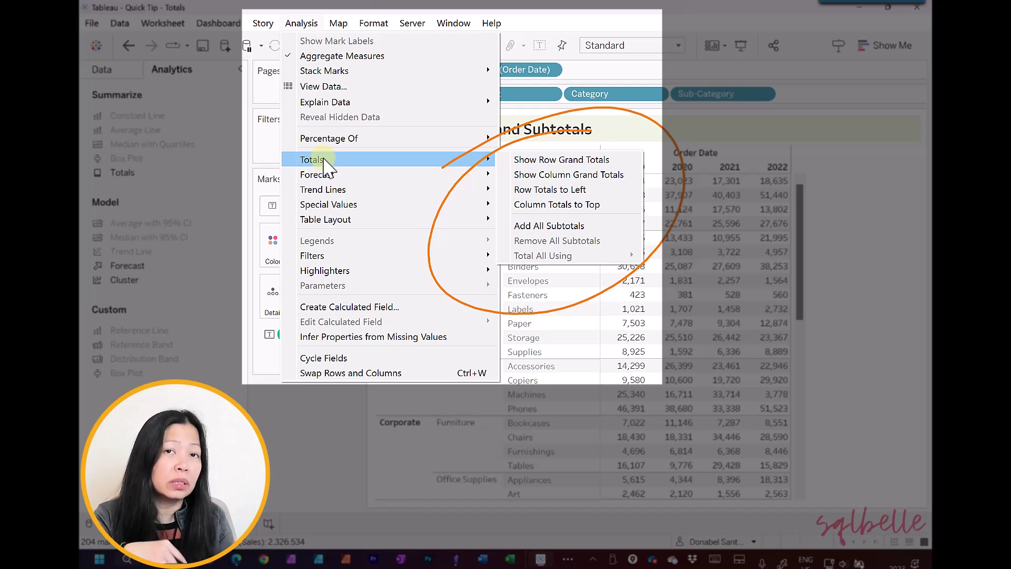
click(843, 211)
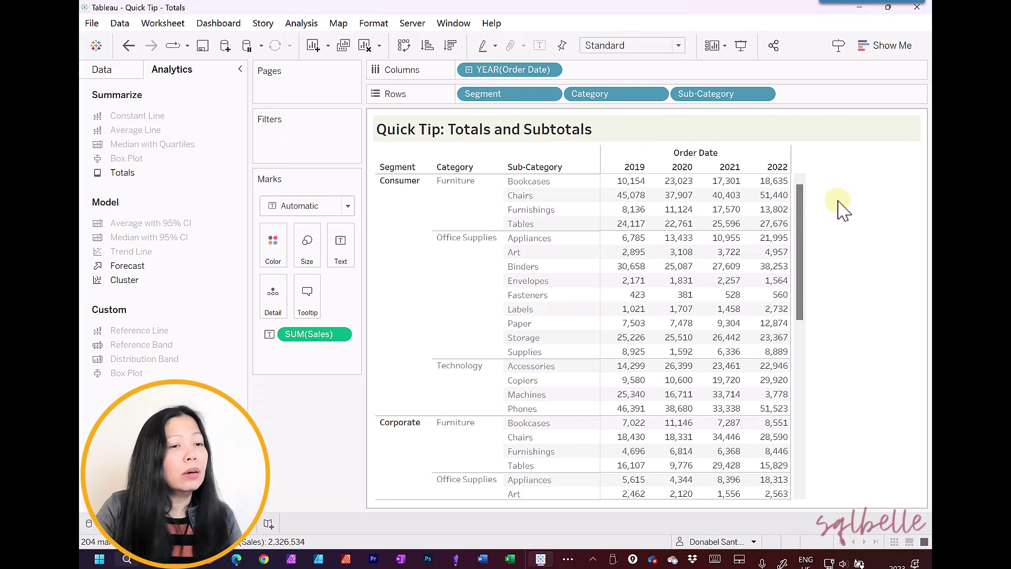
click(301, 23)
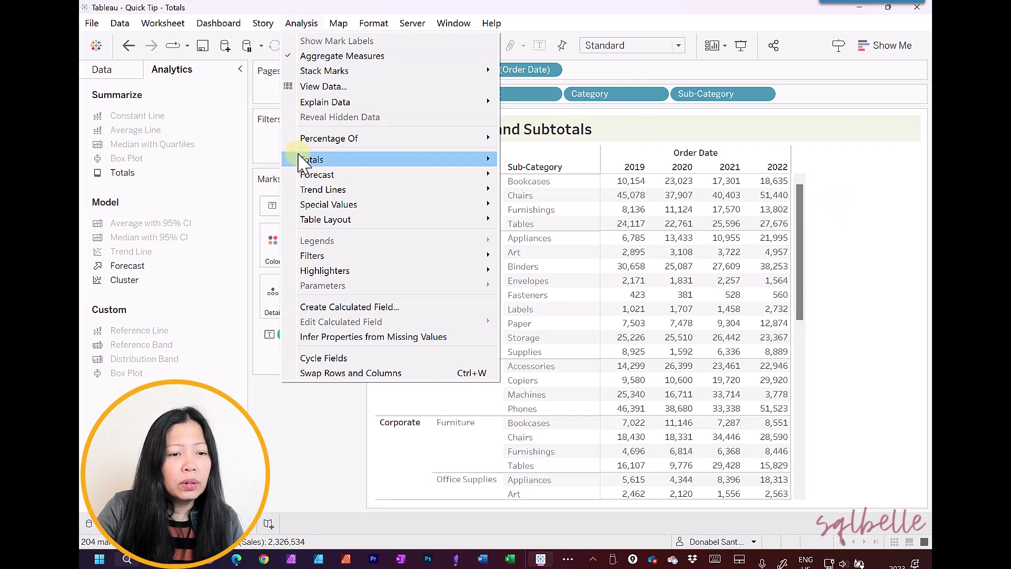
click(561, 161)
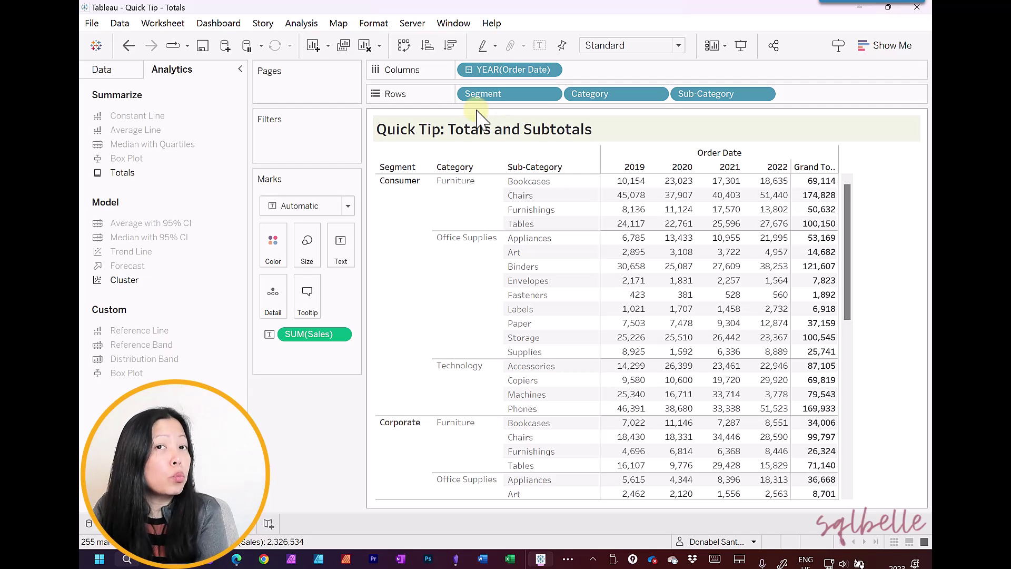
Show column grand totals as a Grand Total row below the table
click(302, 23)
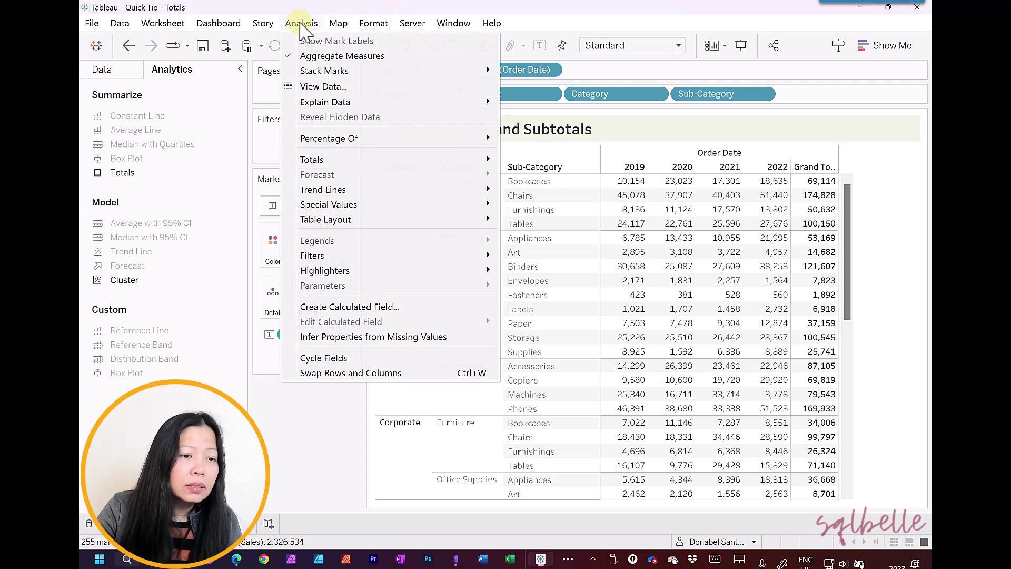
mouse_move(322, 162)
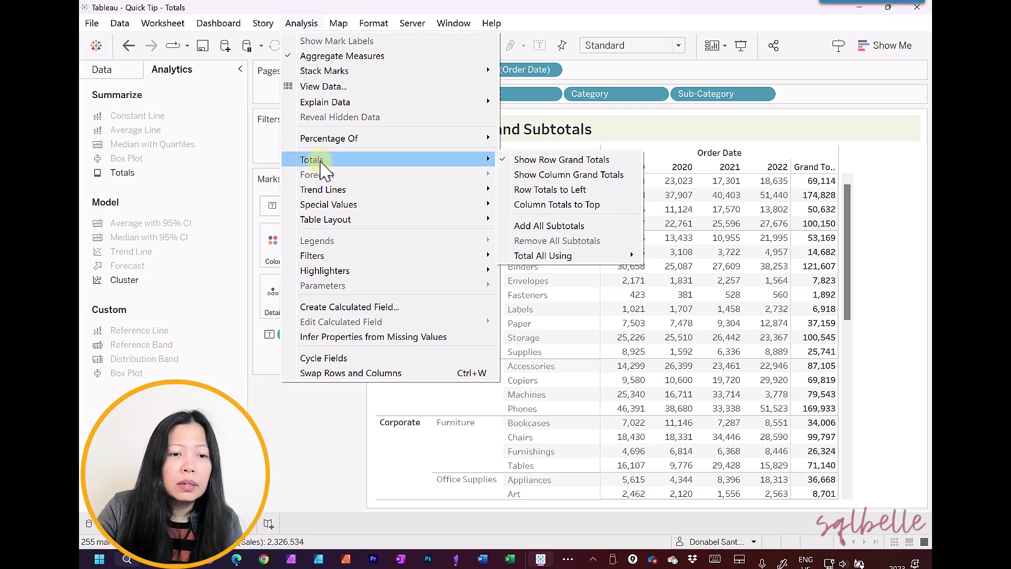
click(570, 177)
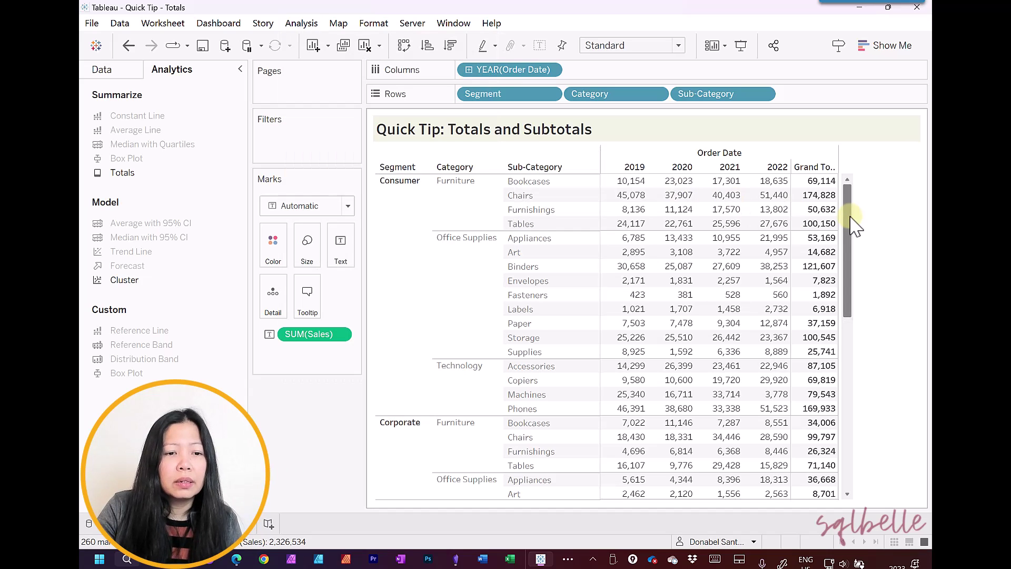
drag(854, 225, 865, 436)
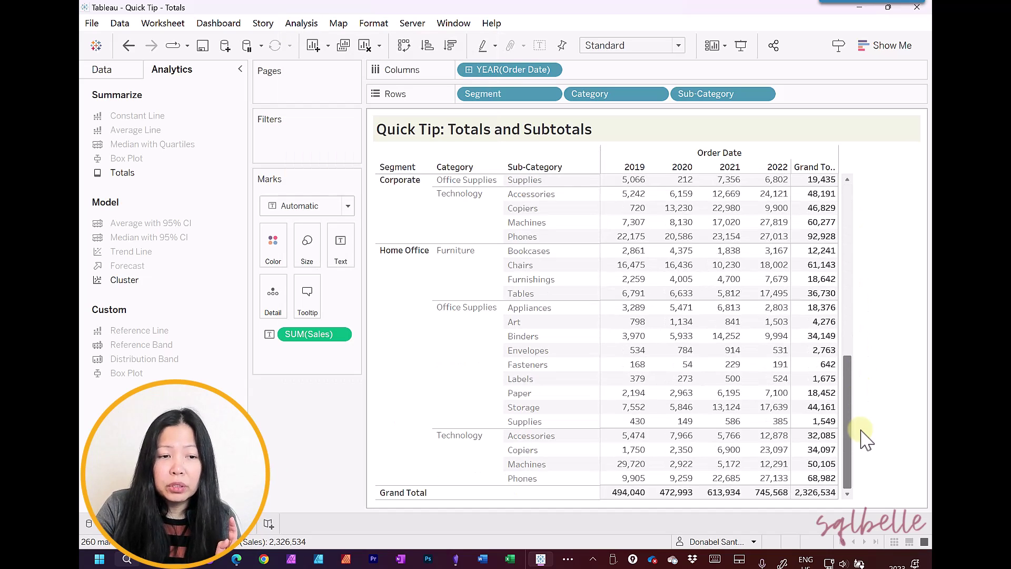
Add subtotals for every category and segment
click(301, 23)
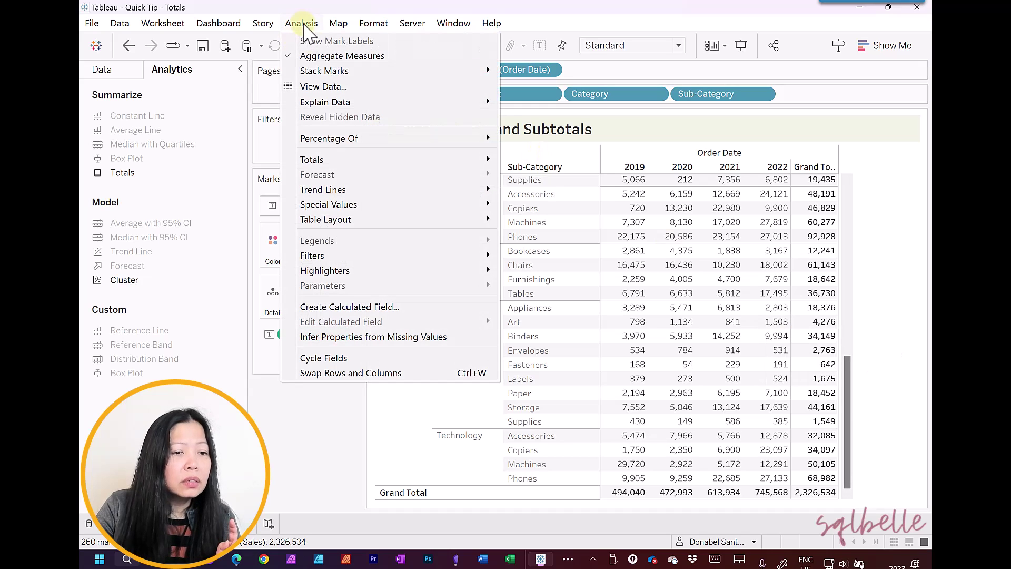
mouse_move(326, 161)
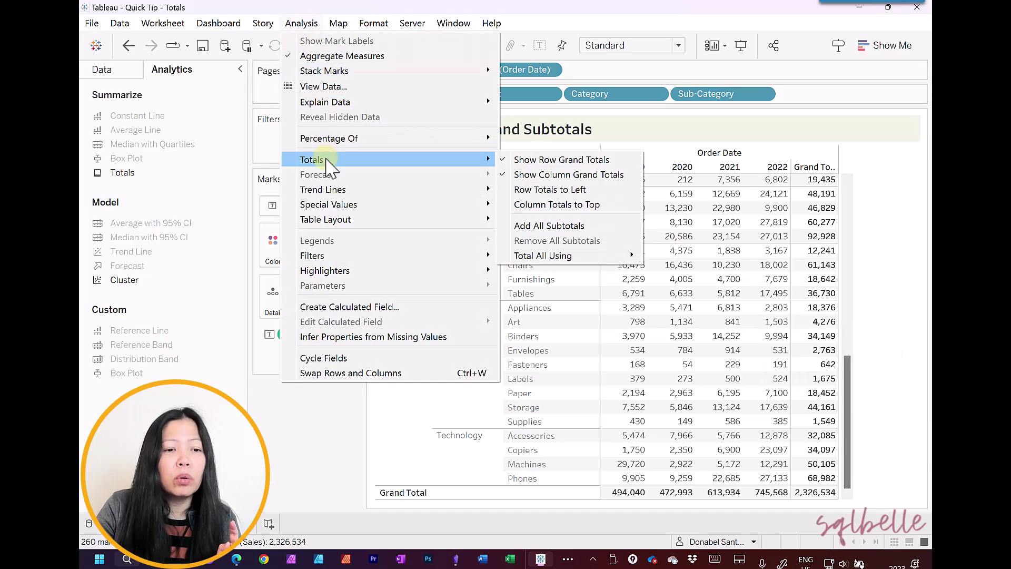
click(540, 236)
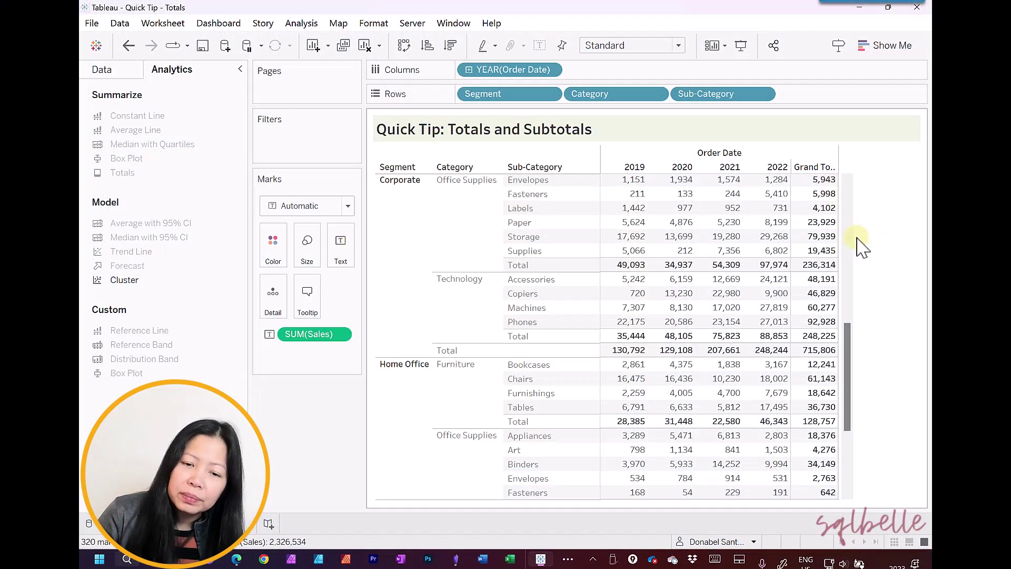
scroll(866, 311, up, 1)
scroll(866, 311, up, 8)
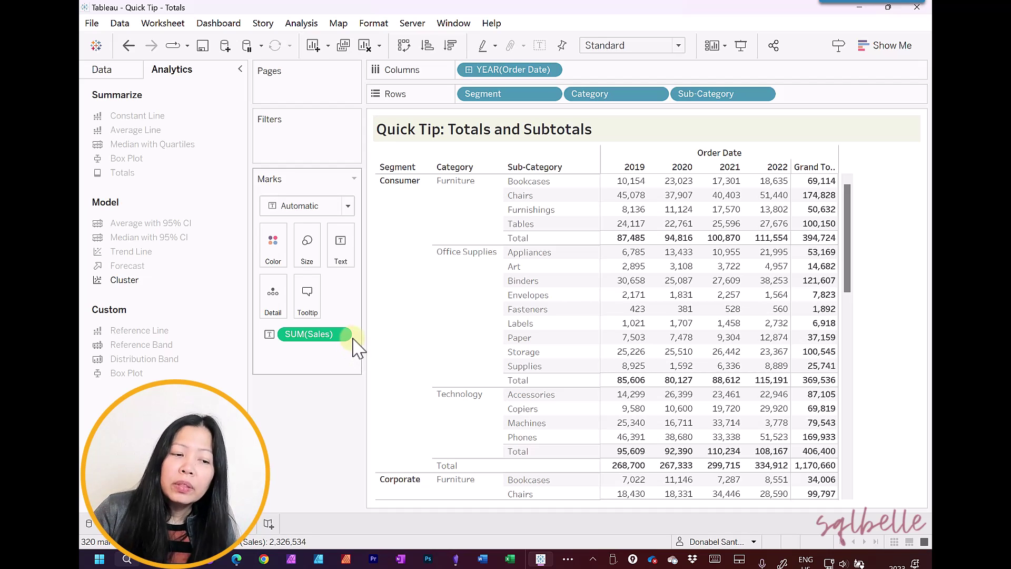
Set Total using to Maximum on the SUM(Sales) pill so totals show maximum sales
right_click(344, 336)
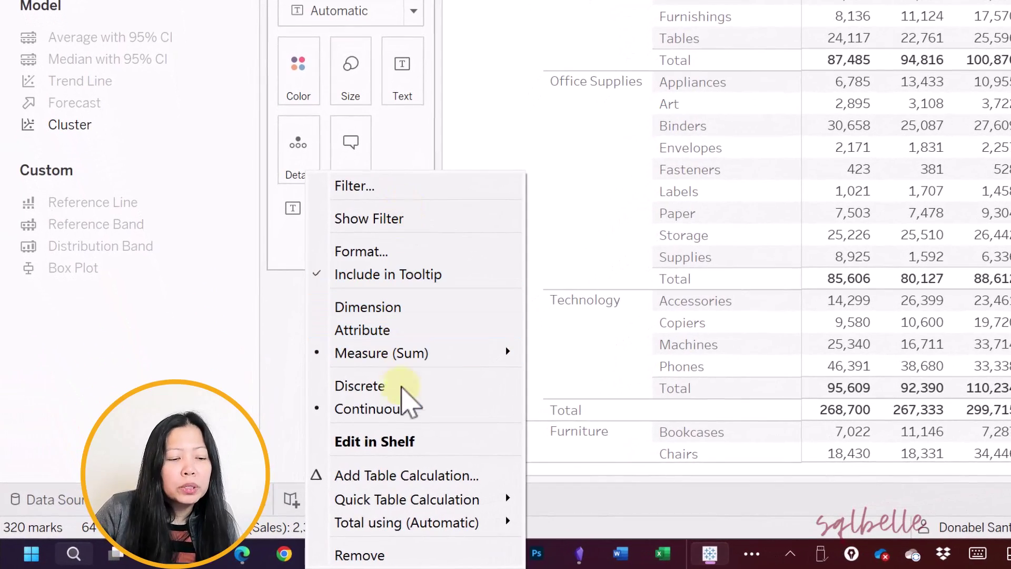
mouse_move(420, 527)
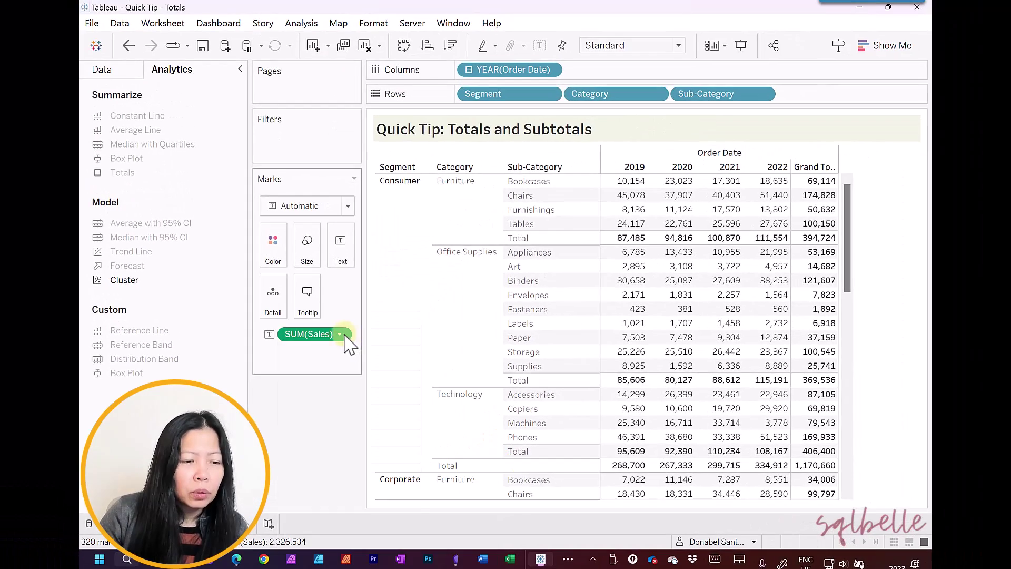
right_click(345, 333)
mouse_move(352, 546)
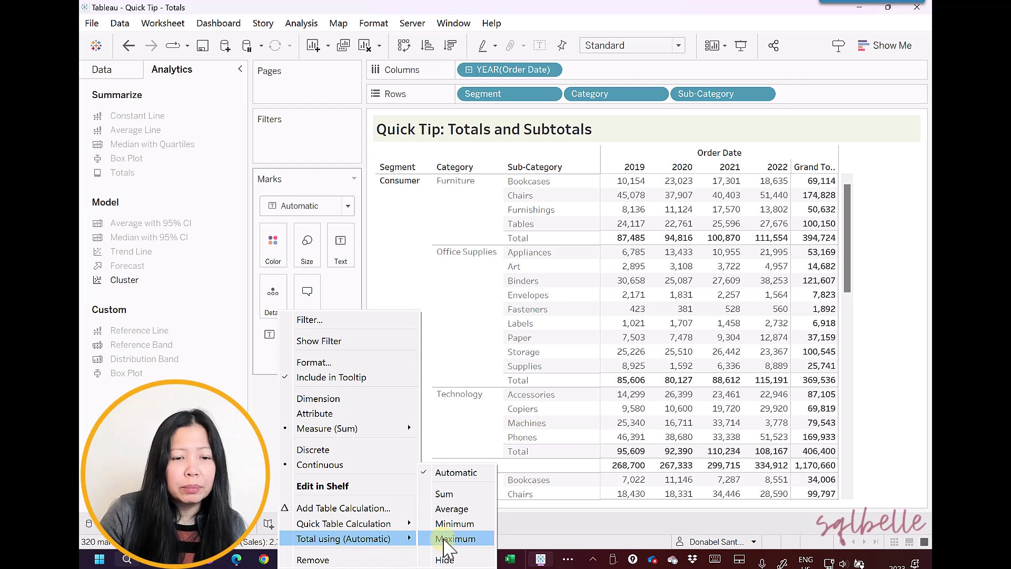
click(448, 538)
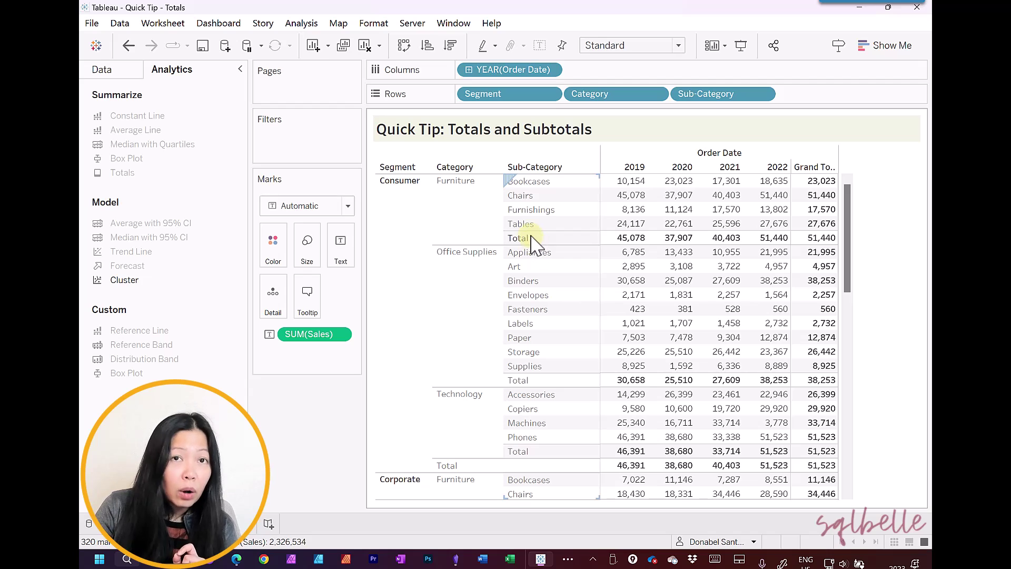
Change the sub-category subtotal label from 'Total' to 'Maximum in Group' in the Format pane
right_click(534, 241)
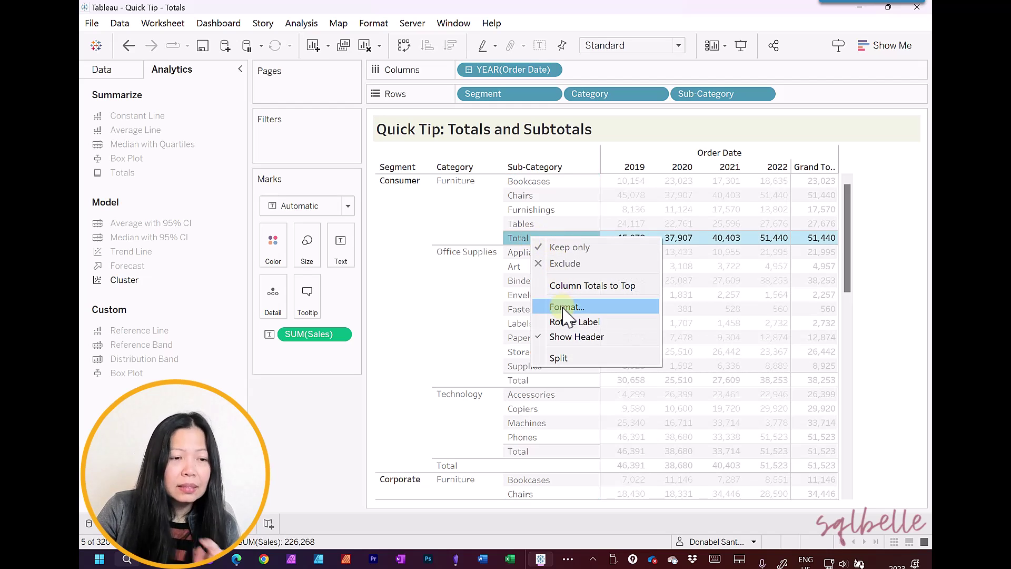
click(566, 307)
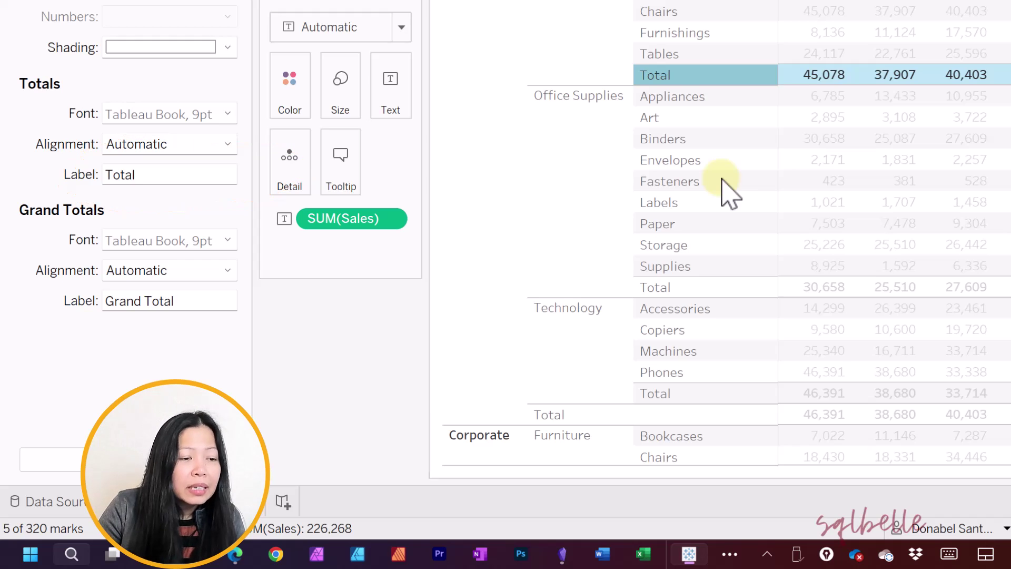
double_click(167, 176)
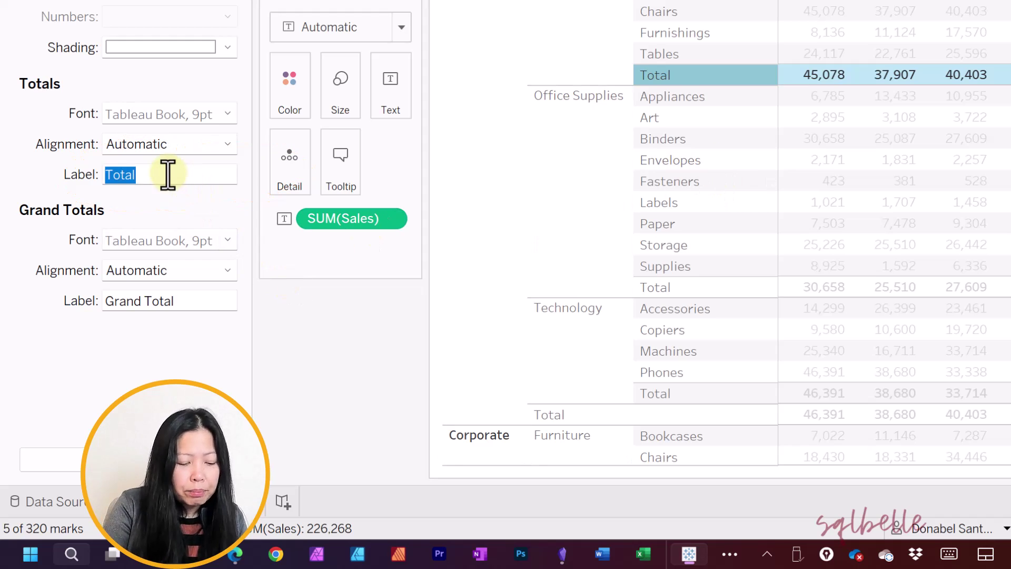
text(Maximum)
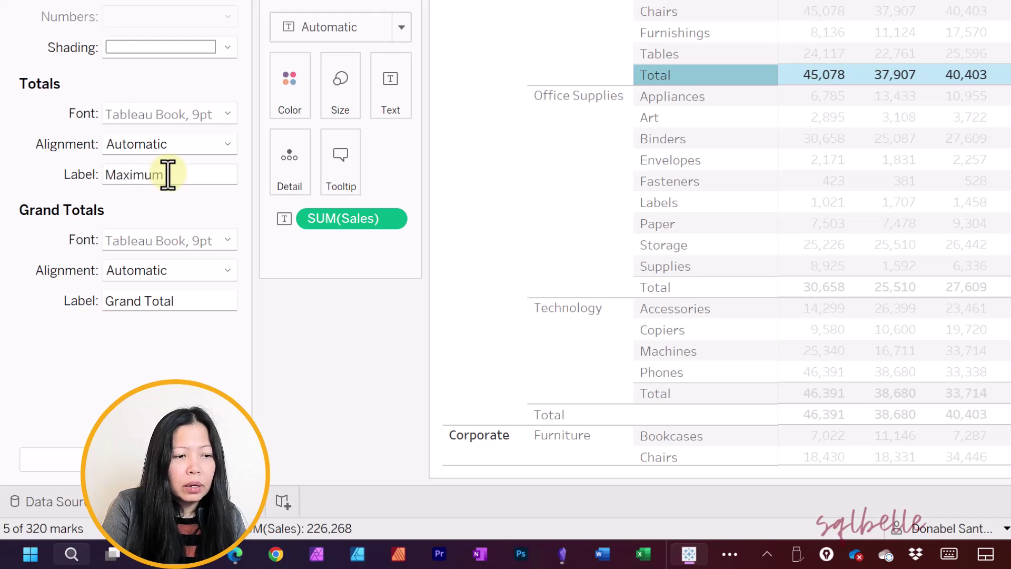
text( in Group)
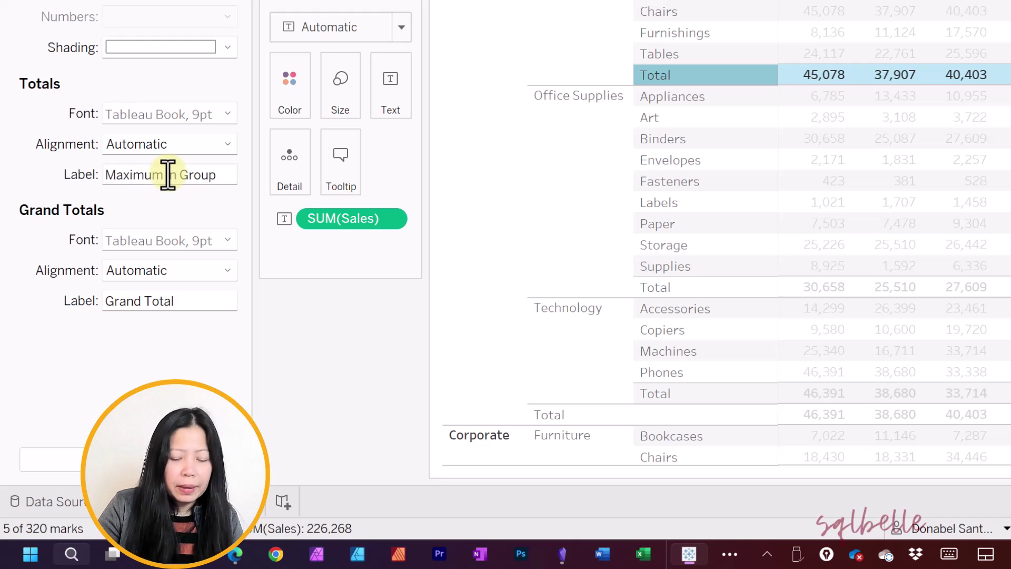
key(Return)
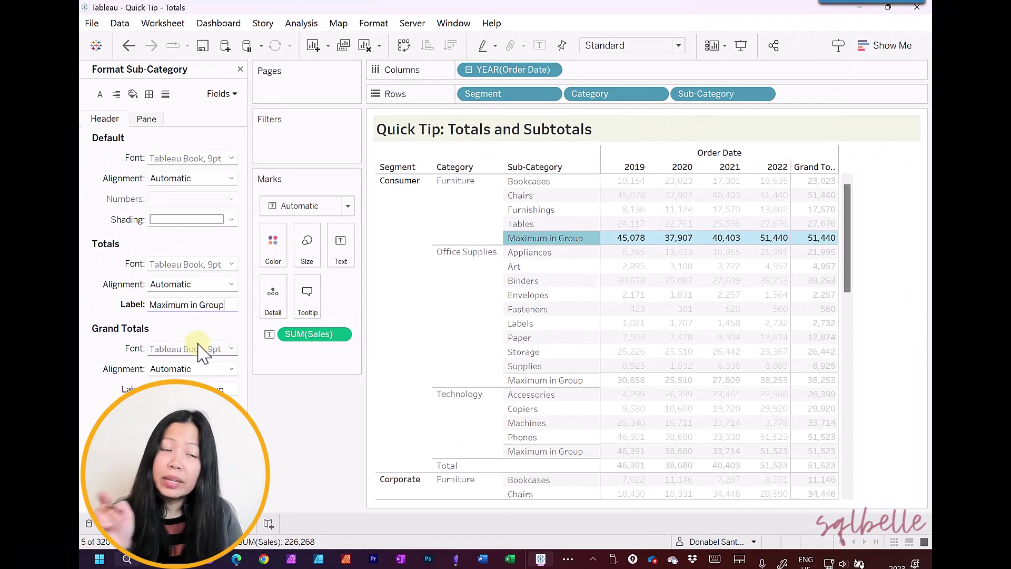